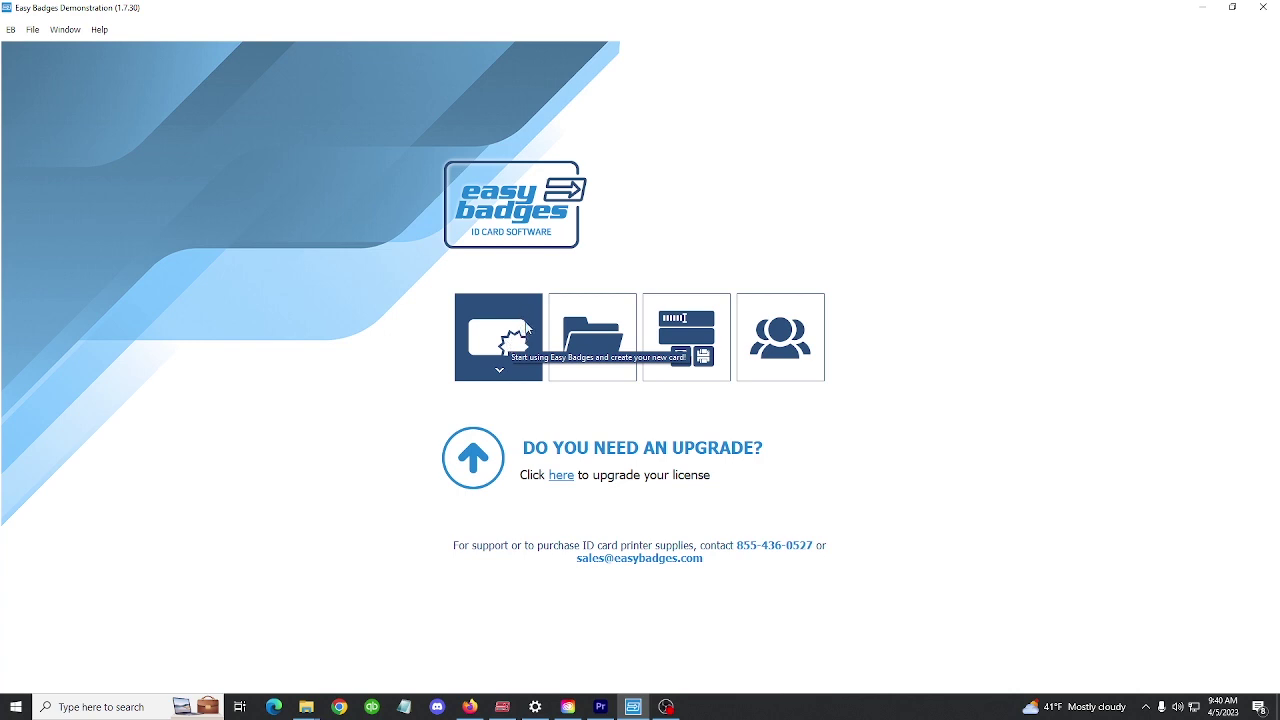
# Start a self-designed badge on a CR80 card, leaving Portrait unchecked for landscape.
pyautogui.click(514, 326)
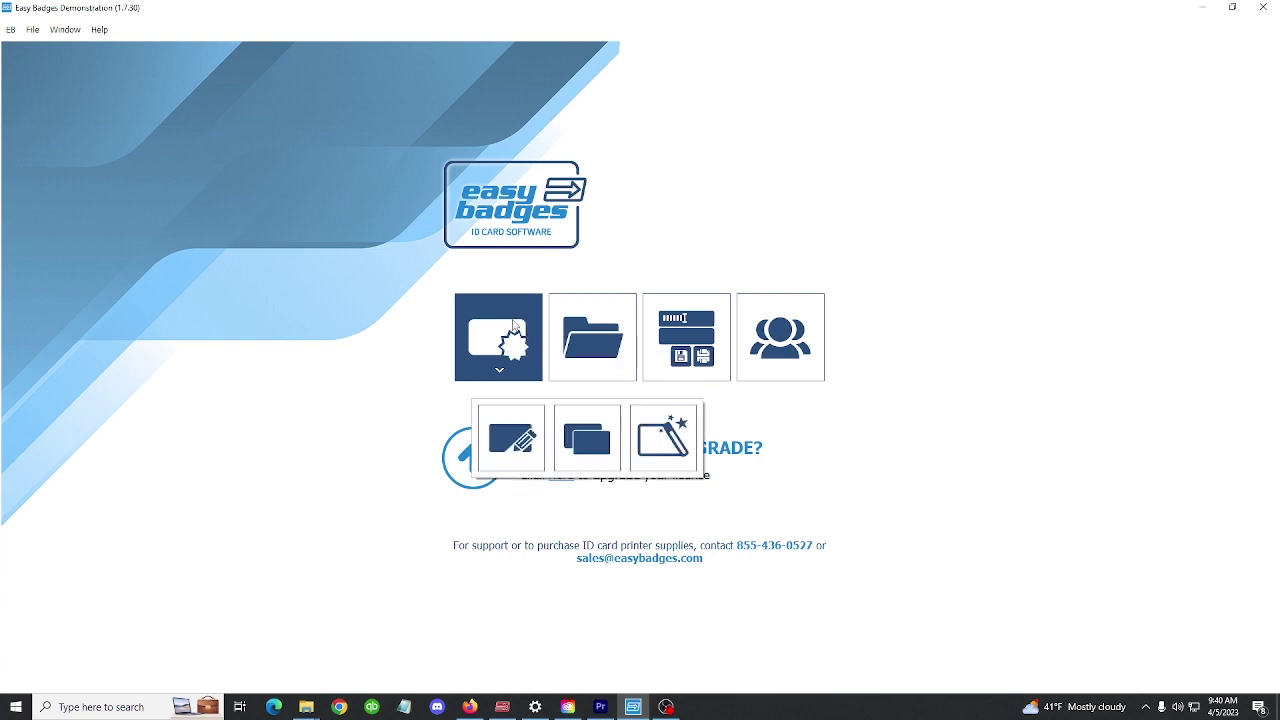
pyautogui.click(503, 447)
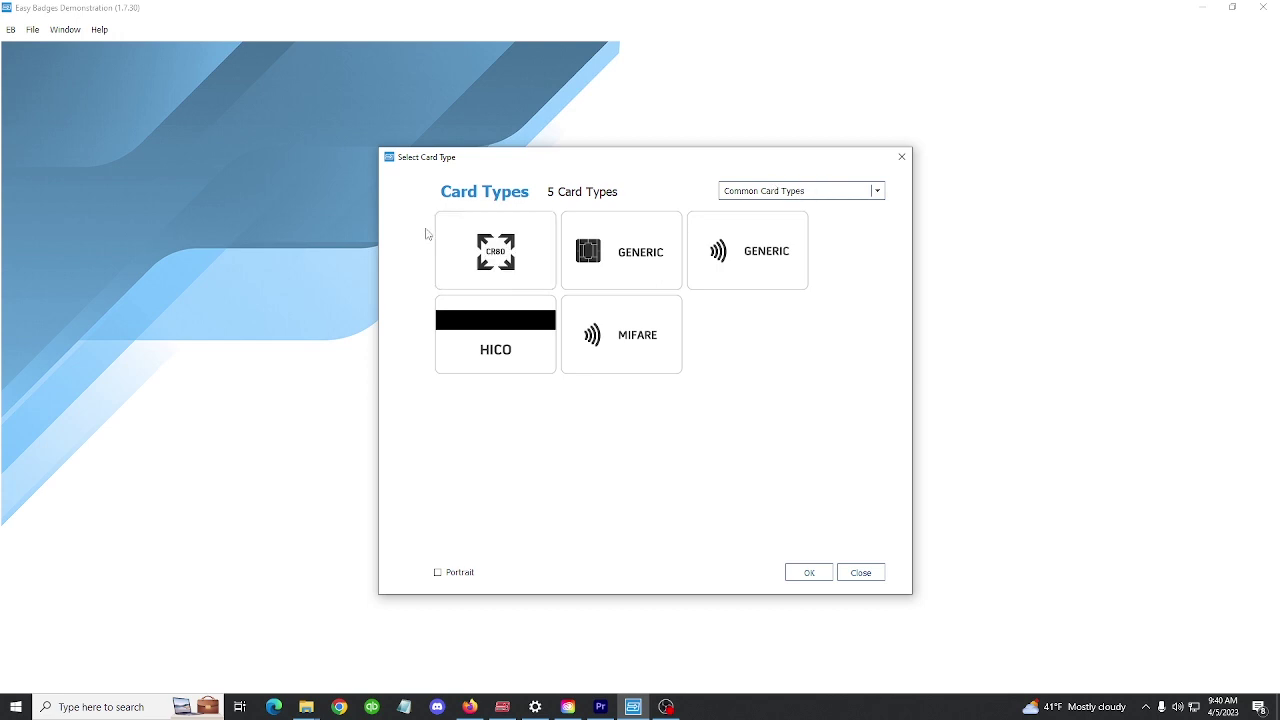
pyautogui.click(440, 241)
pyautogui.click(438, 573)
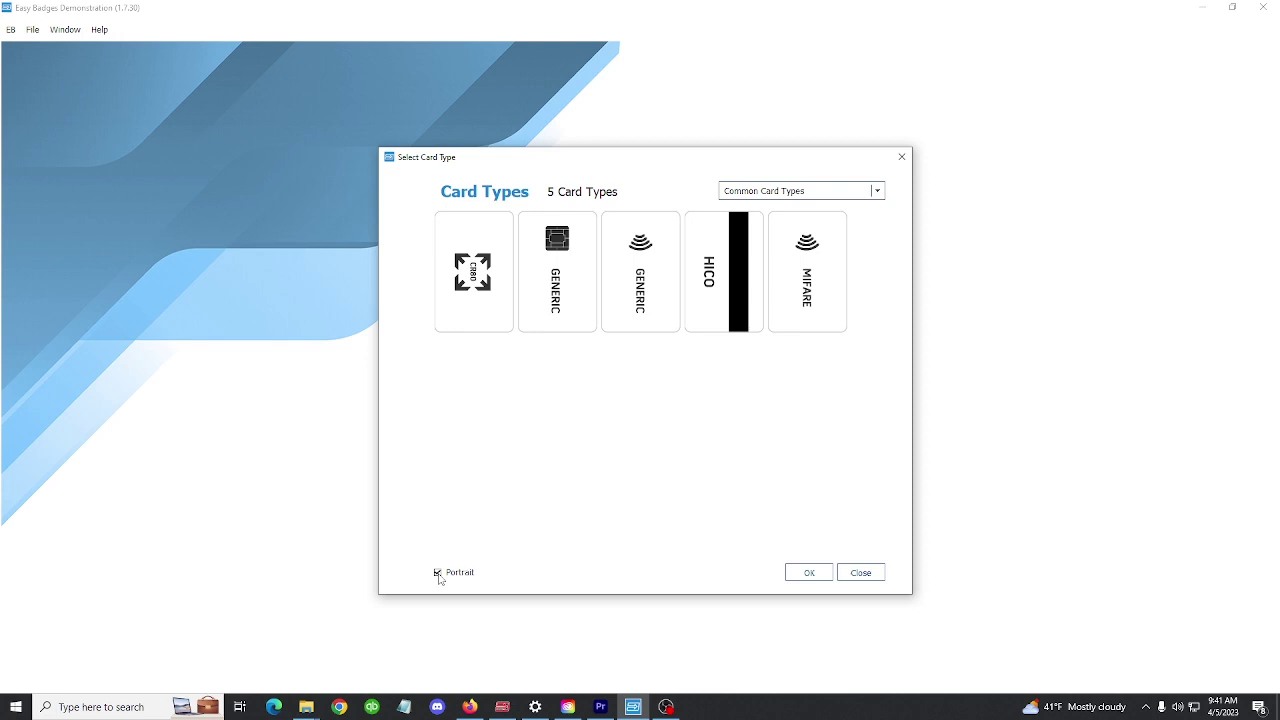
pyautogui.click(438, 573)
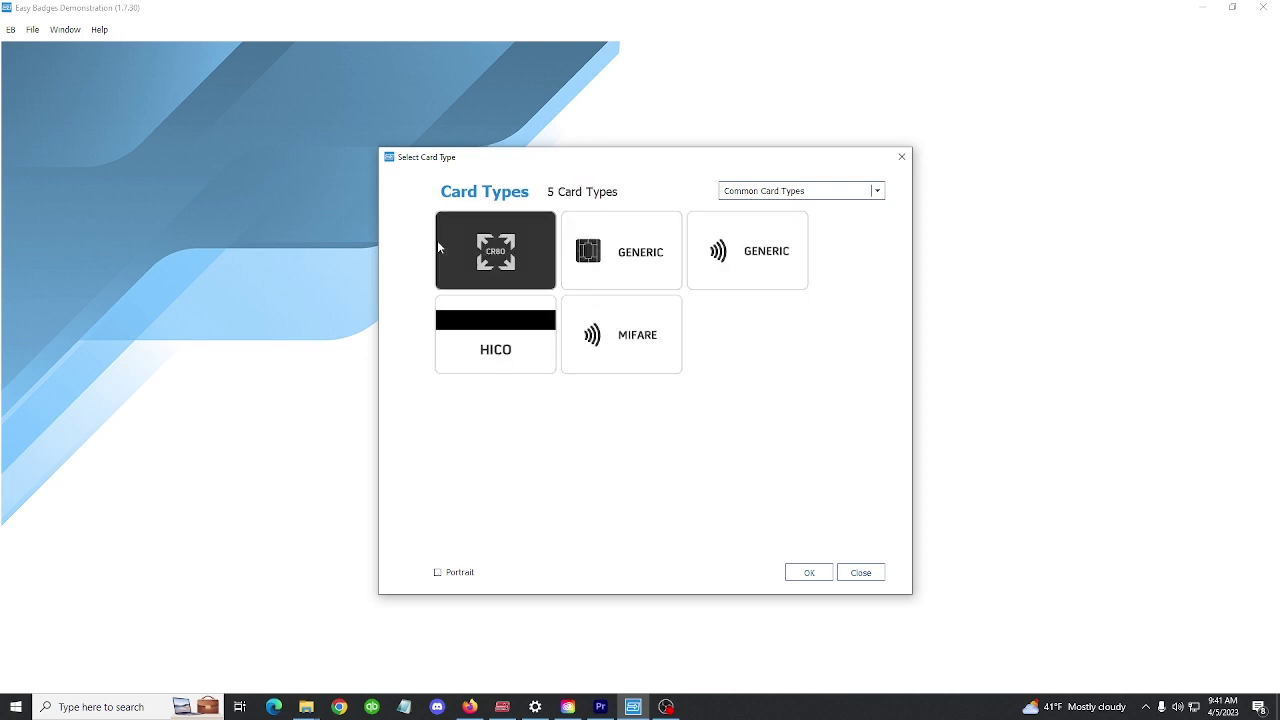
pyautogui.click(516, 258)
pyautogui.click(806, 572)
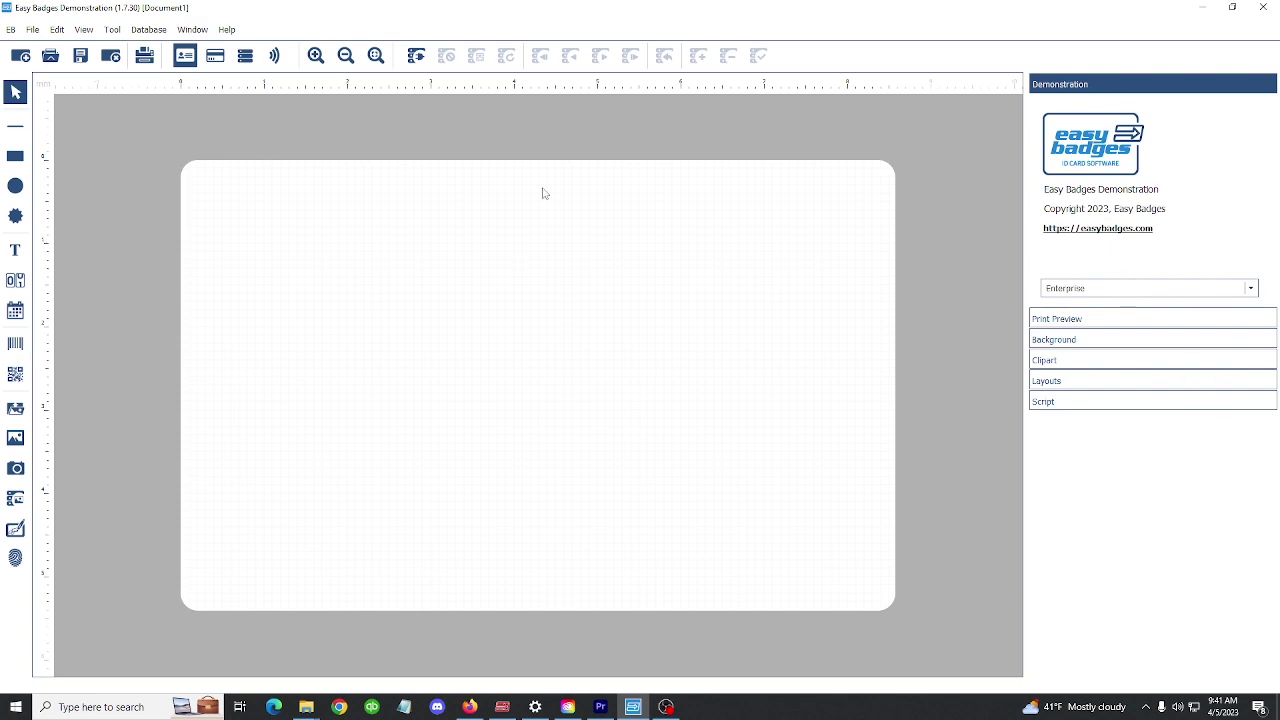
# Draw an 'Enter Text...' box on the card's left, move it lower, and duplicate it below.
pyautogui.click(15, 252)
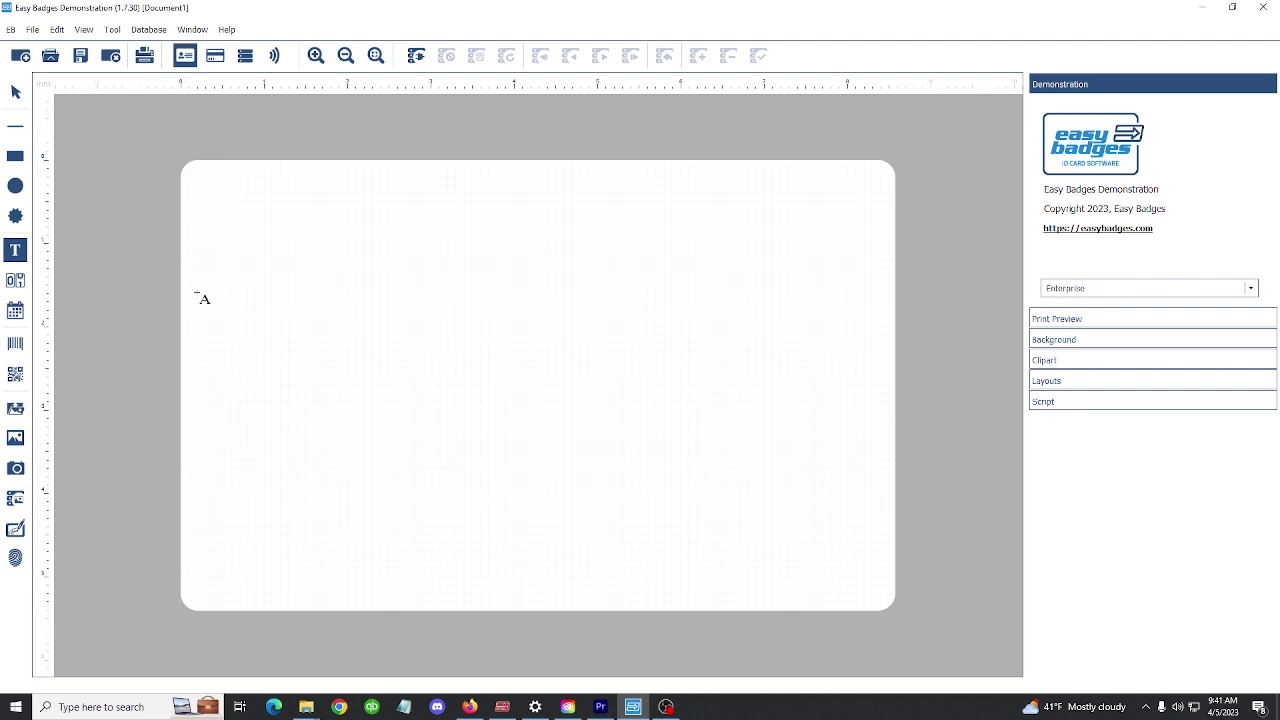
pyautogui.moveTo(196, 293); pyautogui.dragTo(520, 372)
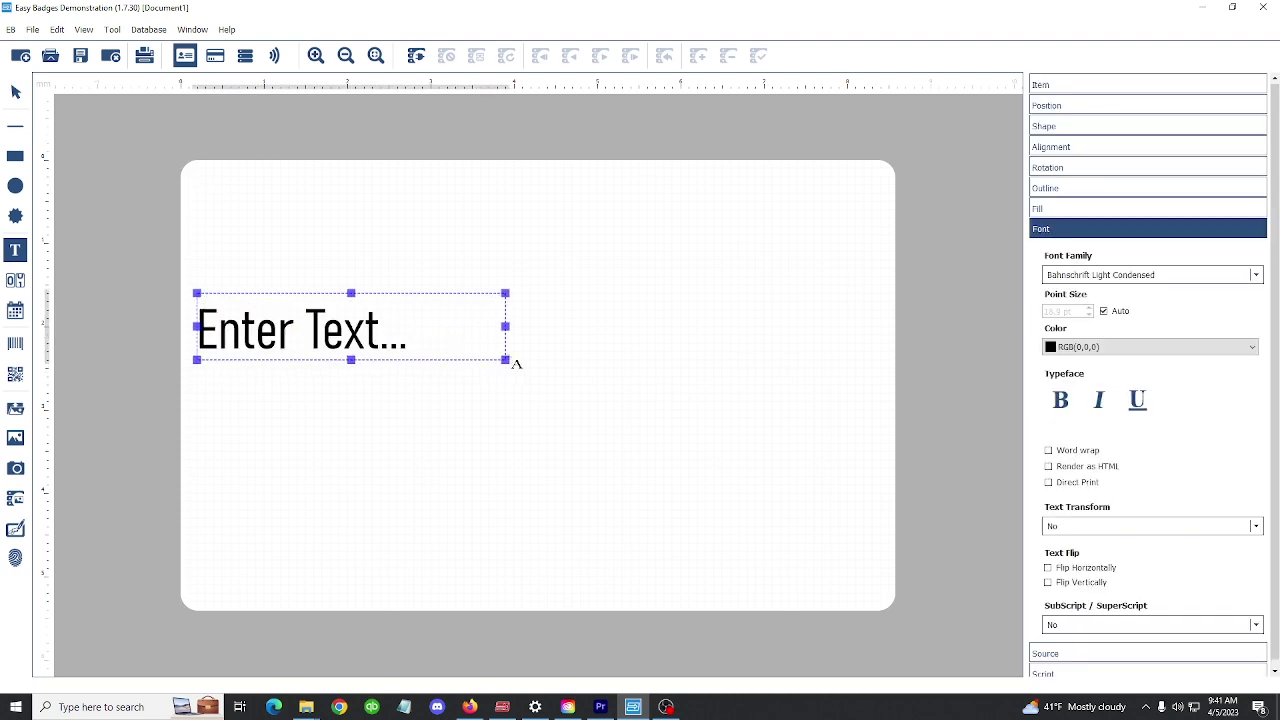
pyautogui.moveTo(443, 334); pyautogui.dragTo(372, 395)
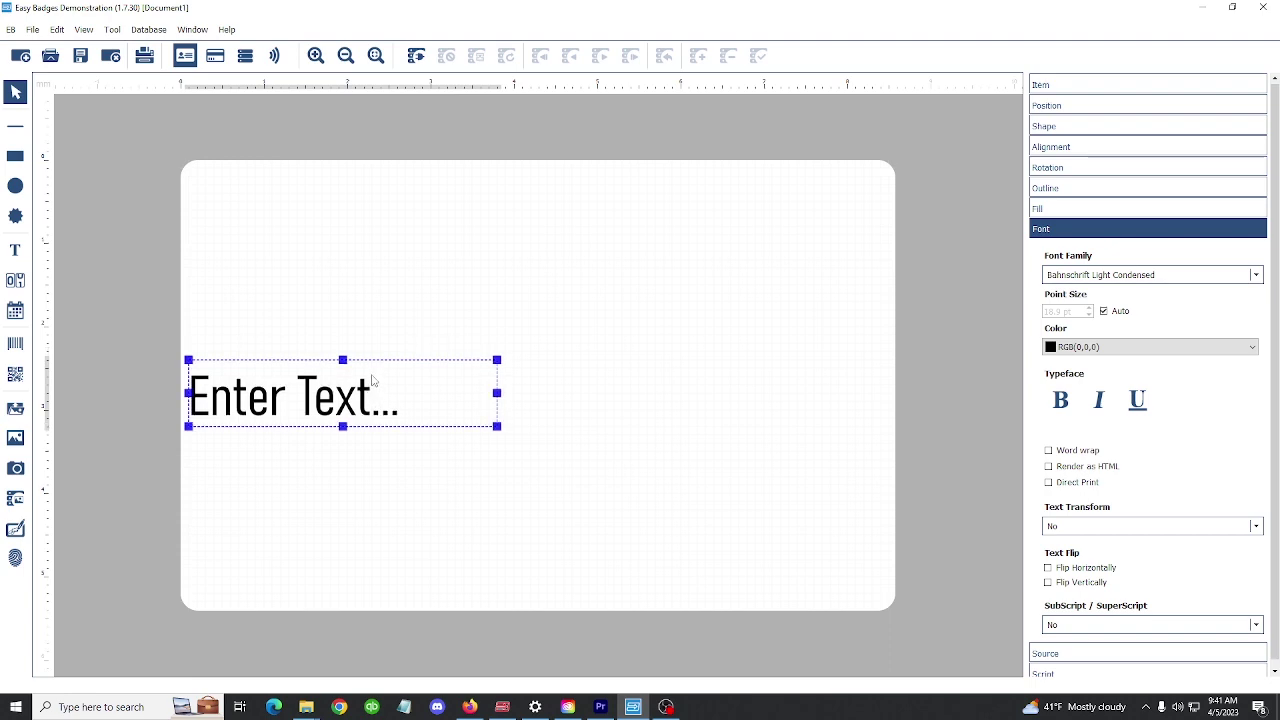
pyautogui.moveTo(371, 380); pyautogui.dragTo(366, 445)
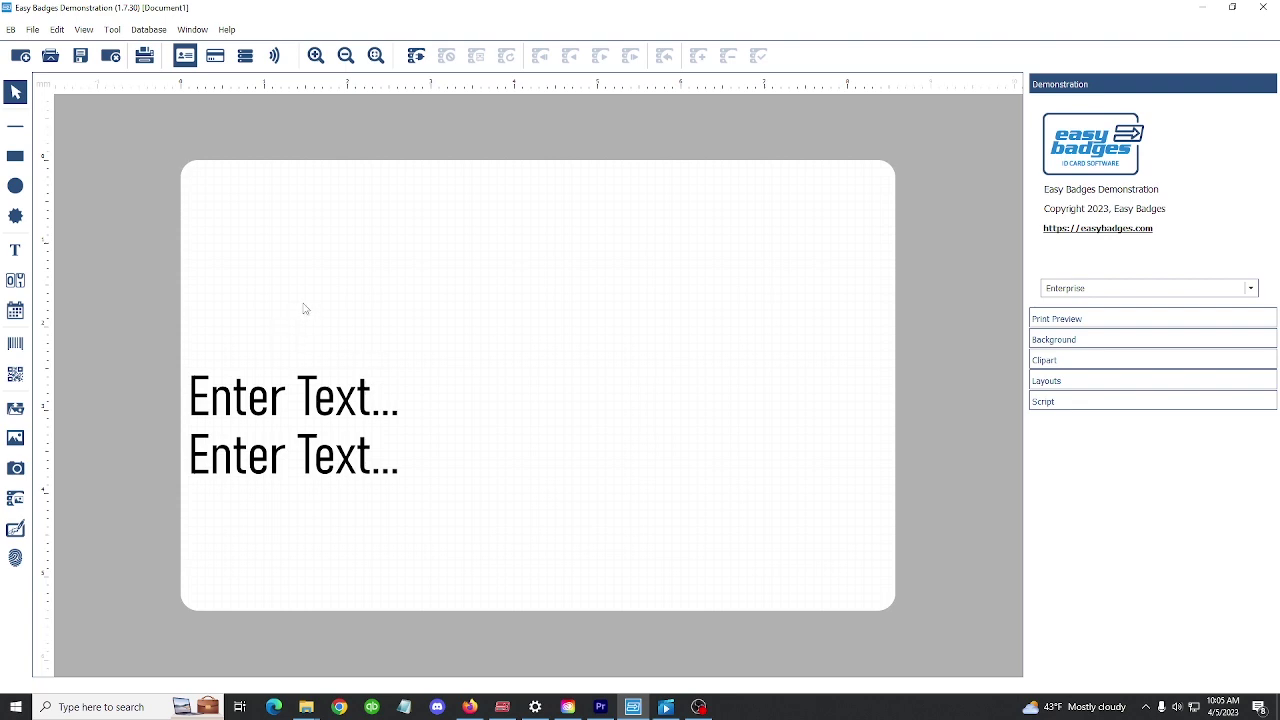
# Draw a top-left image frame and load Easy-Badges-Logo-color-72dpi from VideoFiles into it.
pyautogui.click(16, 410)
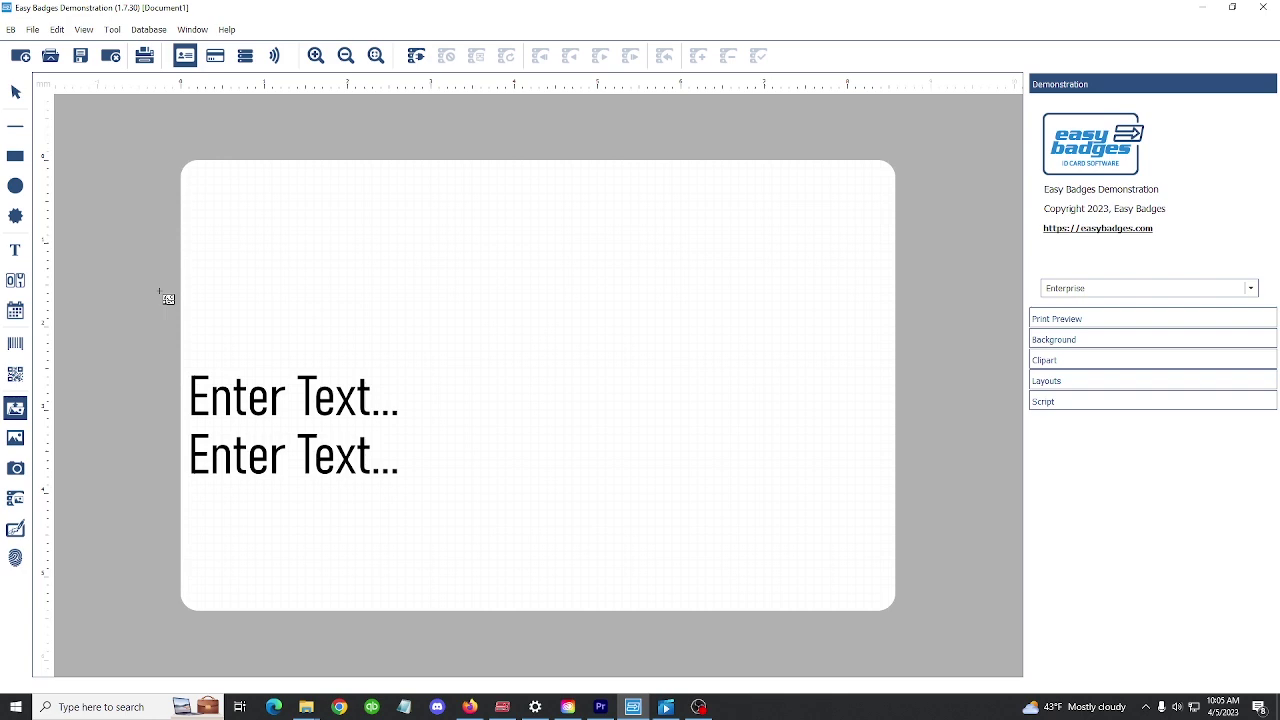
pyautogui.moveTo(188, 168); pyautogui.dragTo(394, 372)
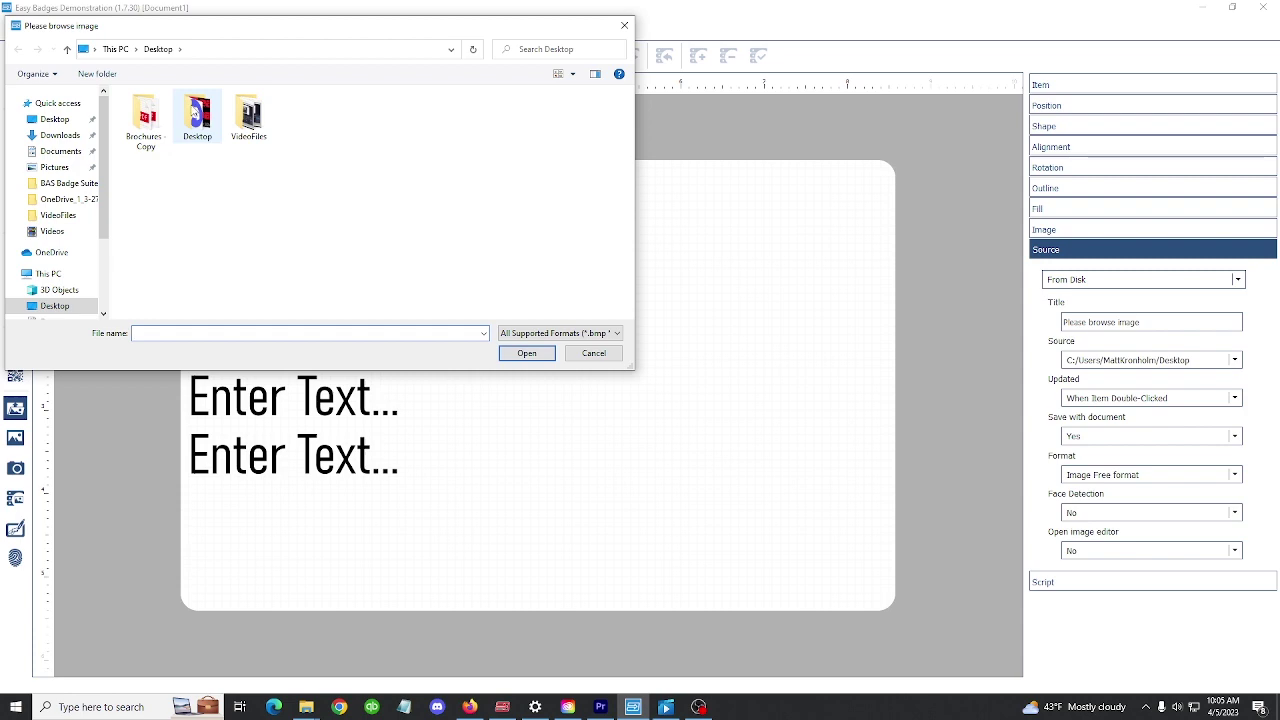
pyautogui.doubleClick(246, 114)
pyautogui.click(149, 148)
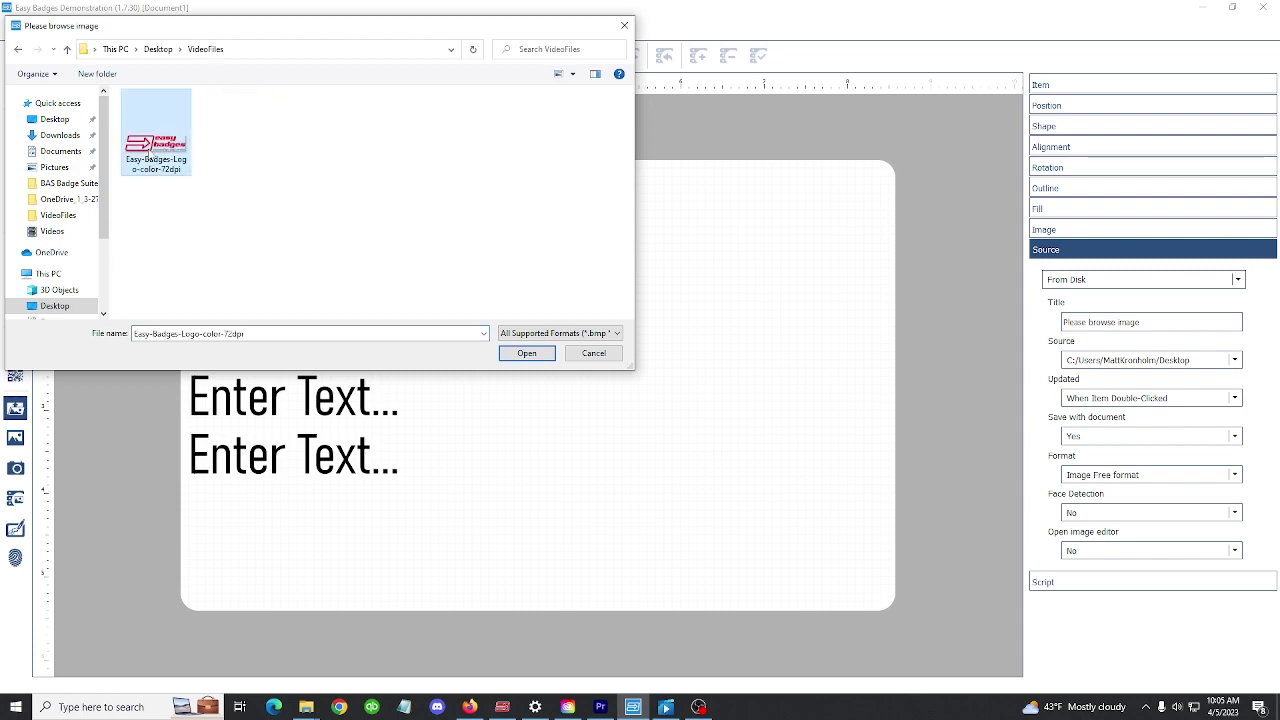
pyautogui.click(514, 352)
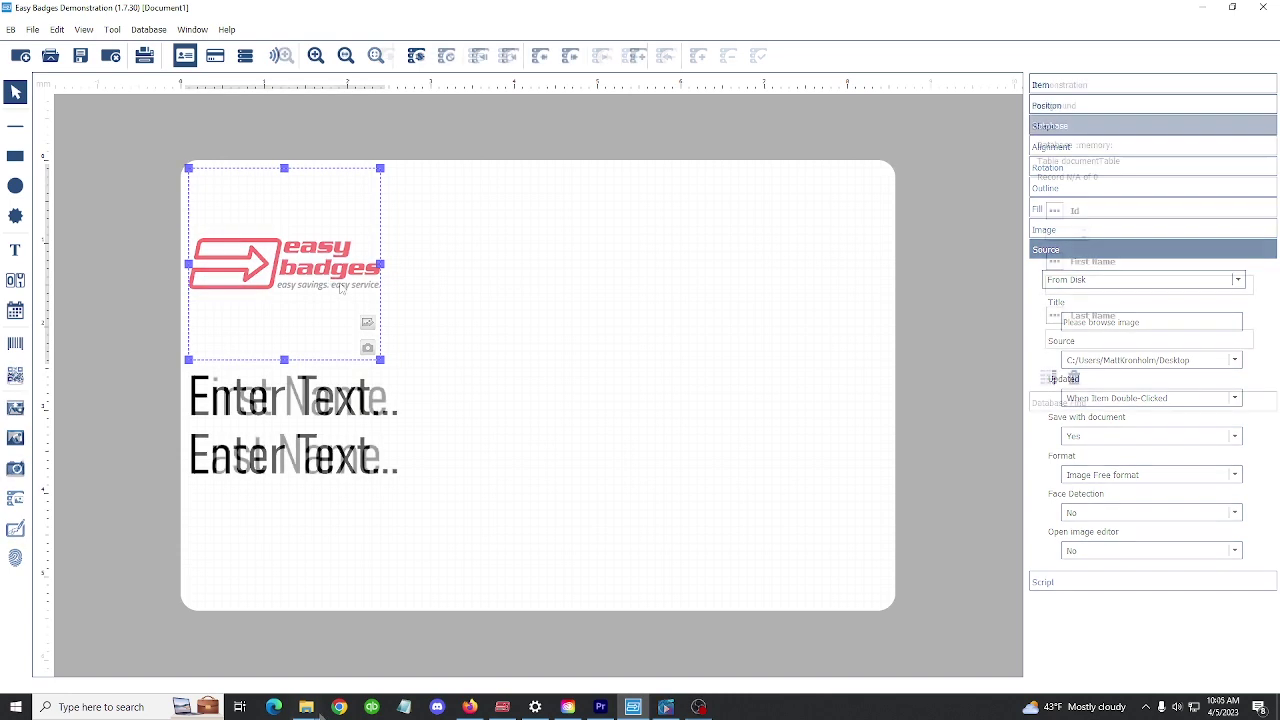
# Drag the logo file from the VideoFiles folder window onto the badge.
pyautogui.moveTo(318, 711)
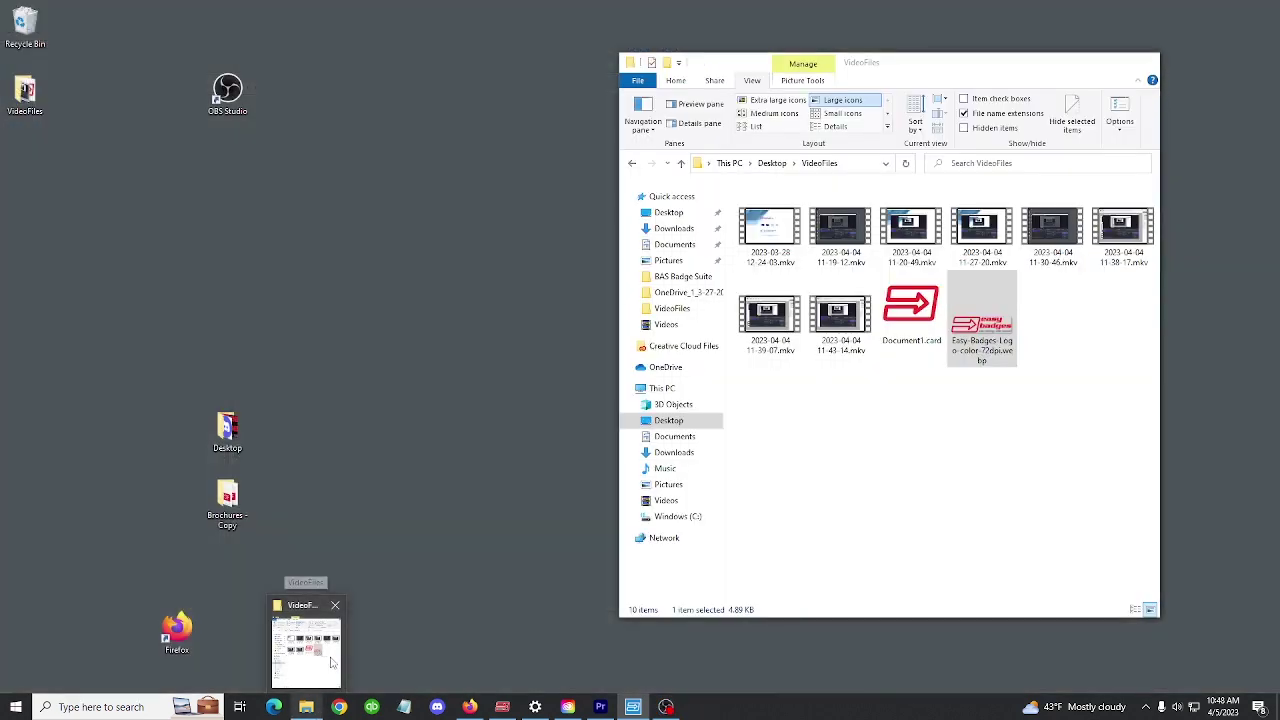
pyautogui.click(330, 655)
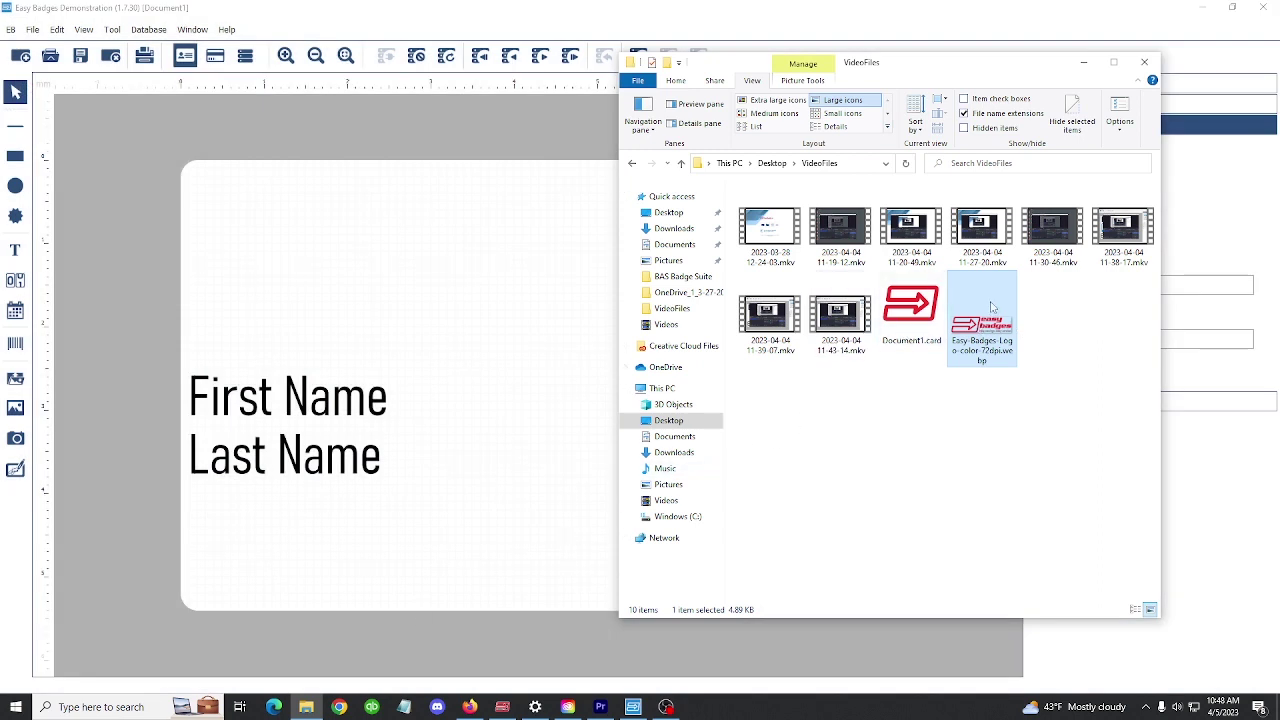
pyautogui.moveTo(992, 307); pyautogui.dragTo(450, 405)
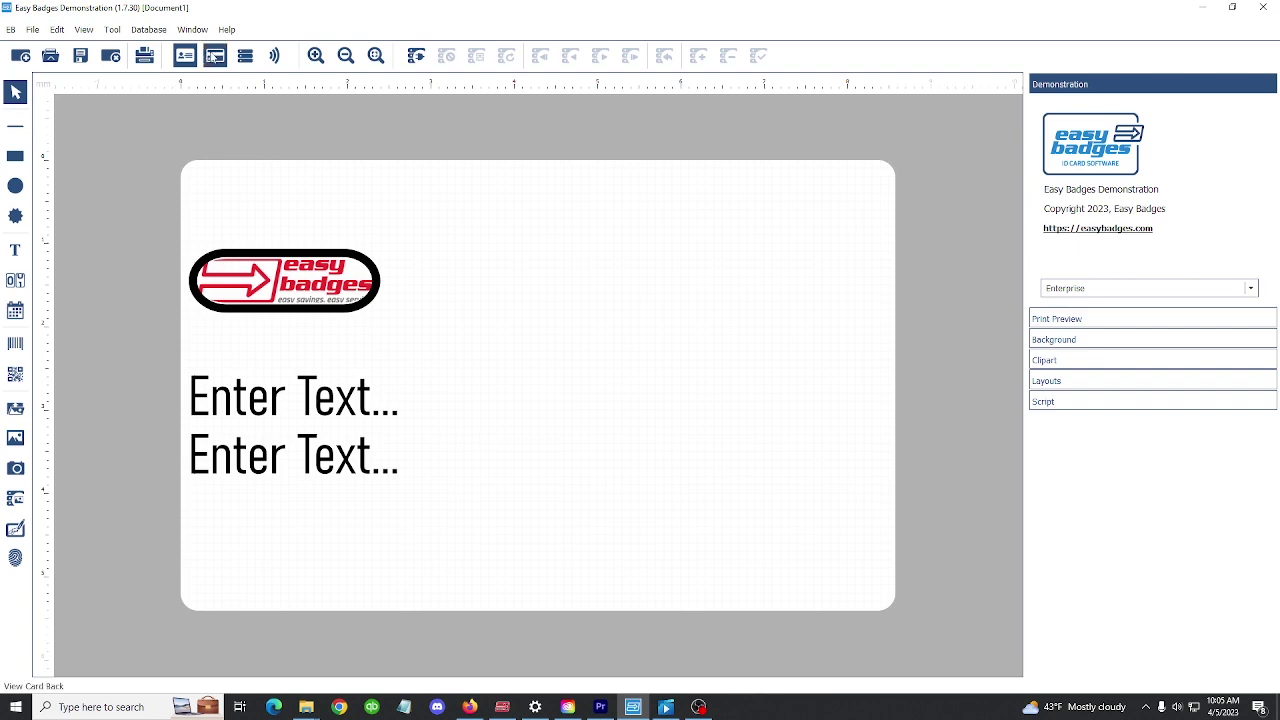
# On the card back, draw a barcode across the lower half holding 854569.
pyautogui.click(220, 57)
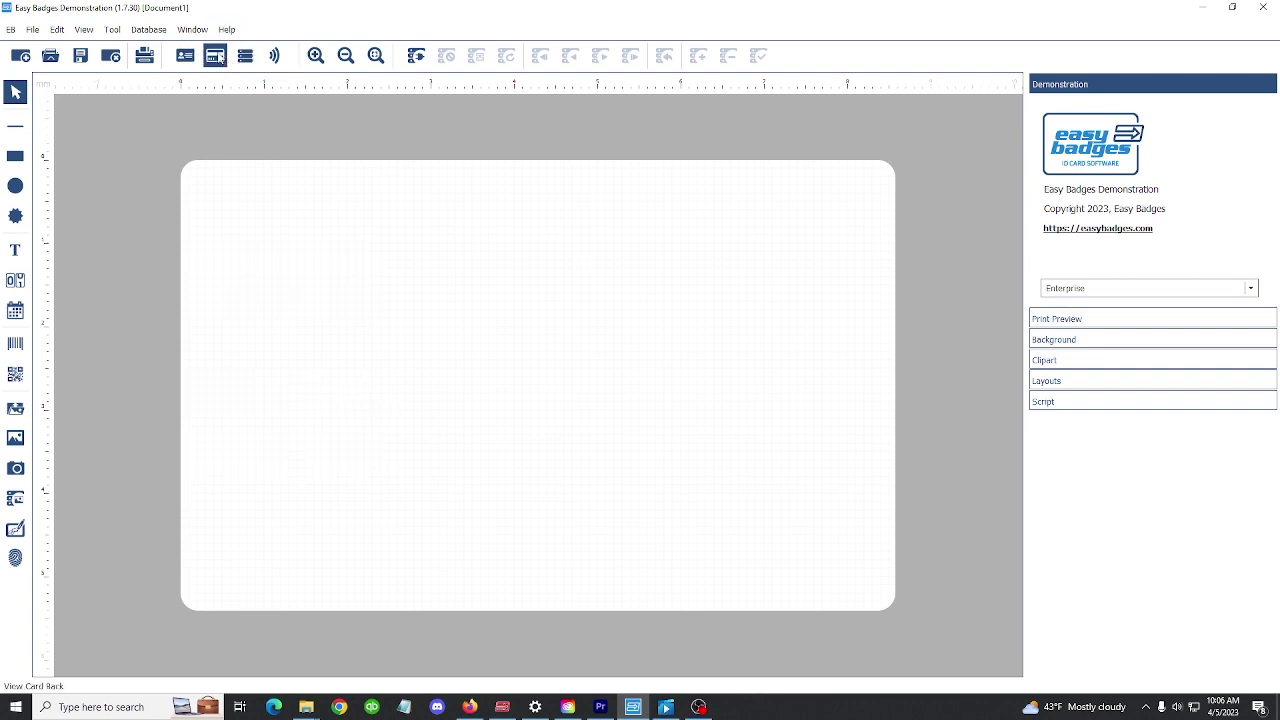
pyautogui.click(10, 348)
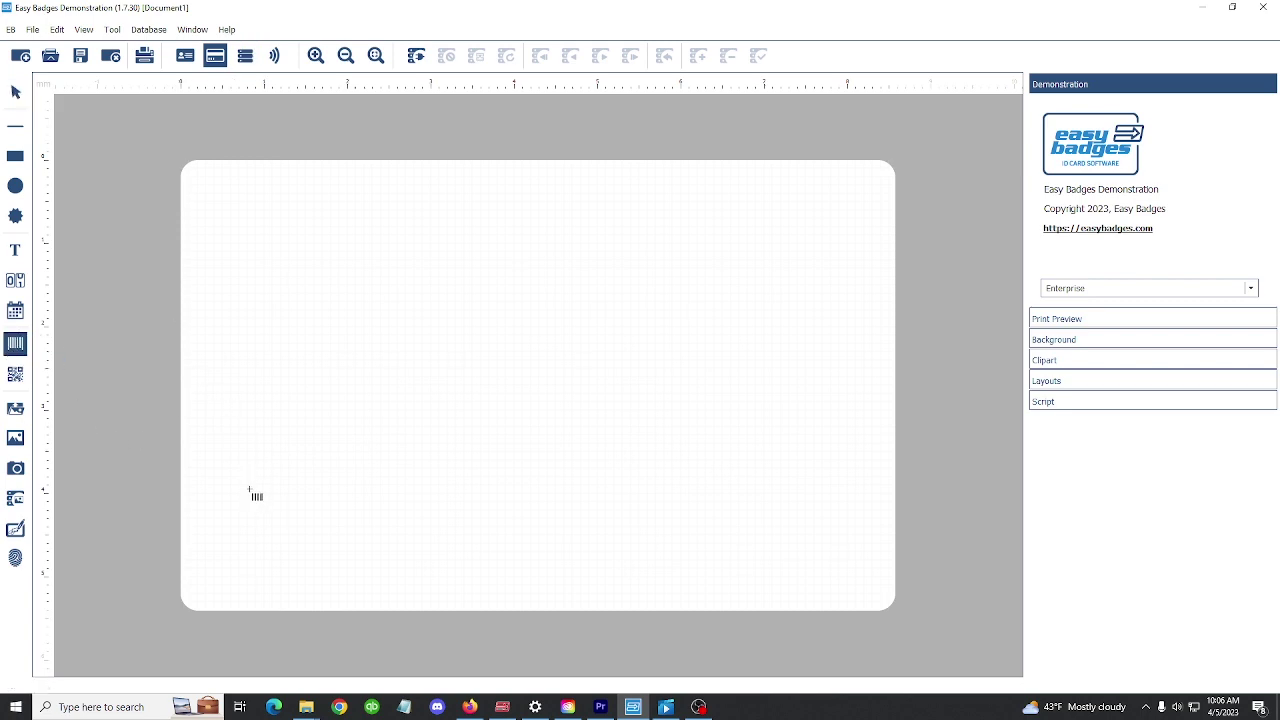
pyautogui.moveTo(189, 394)
pyautogui.mouseDown()
pyautogui.moveTo(380, 474)
pyautogui.moveTo(899, 545)
pyautogui.moveTo(890, 610)
pyautogui.mouseUp()
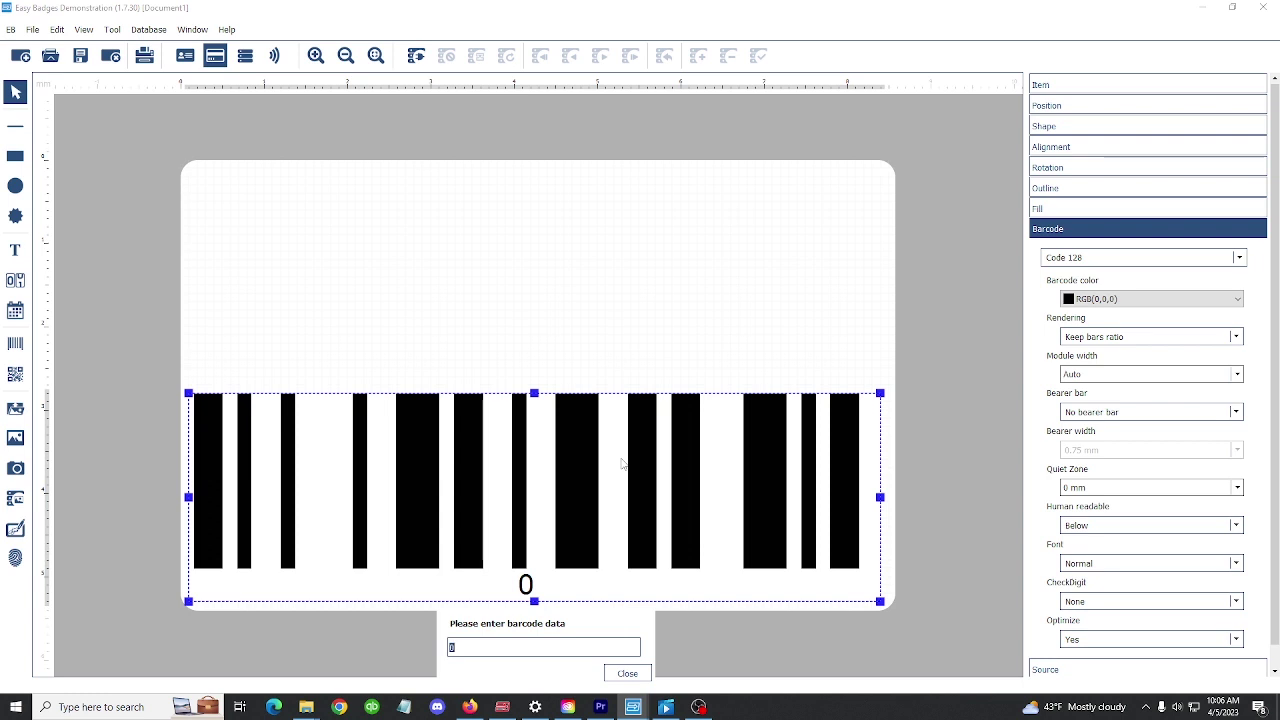
pyautogui.write('854569')
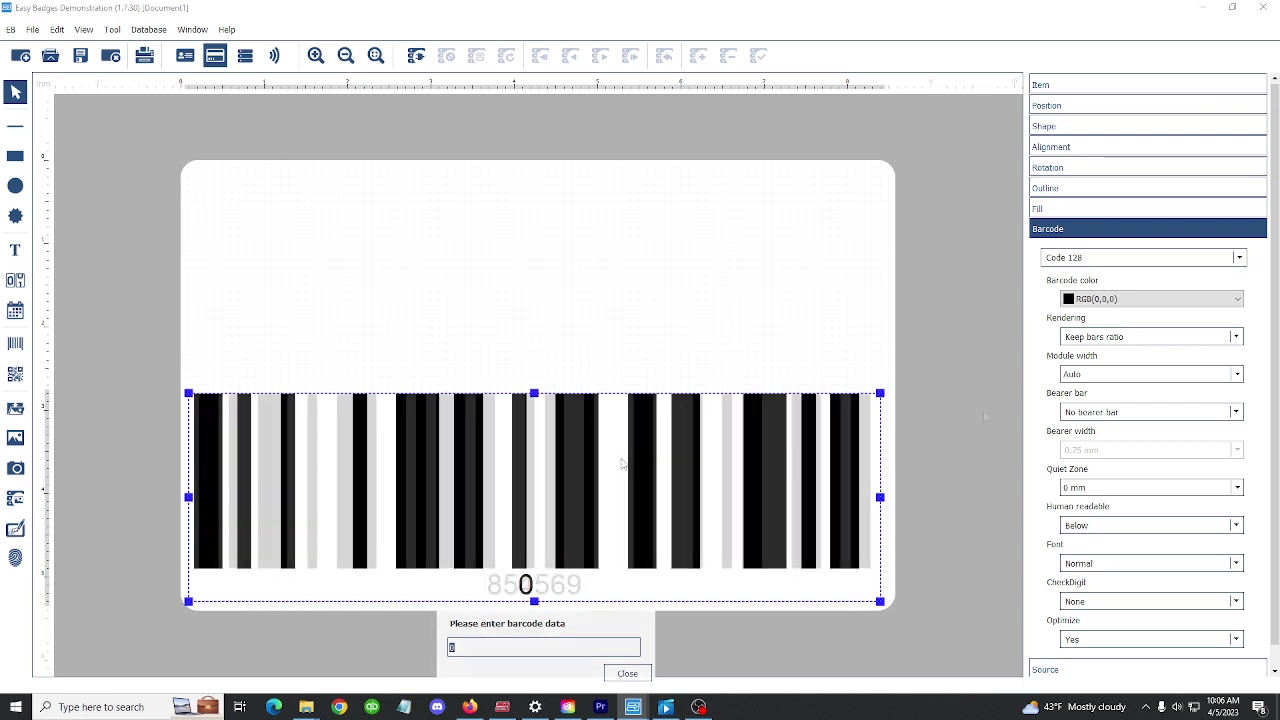
pyautogui.press('Return')
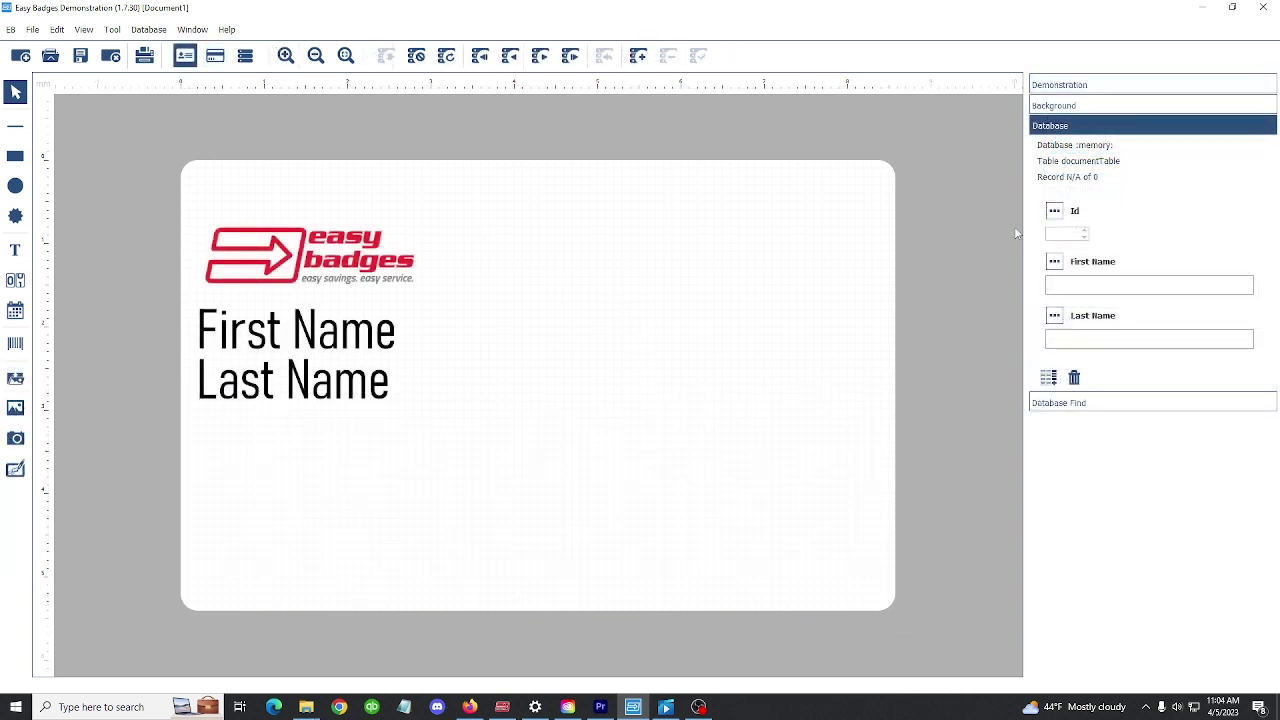
# Draw a thin black bar below the names, a top-right photo frame, and a barcode beneath the bar.
pyautogui.click(15, 156)
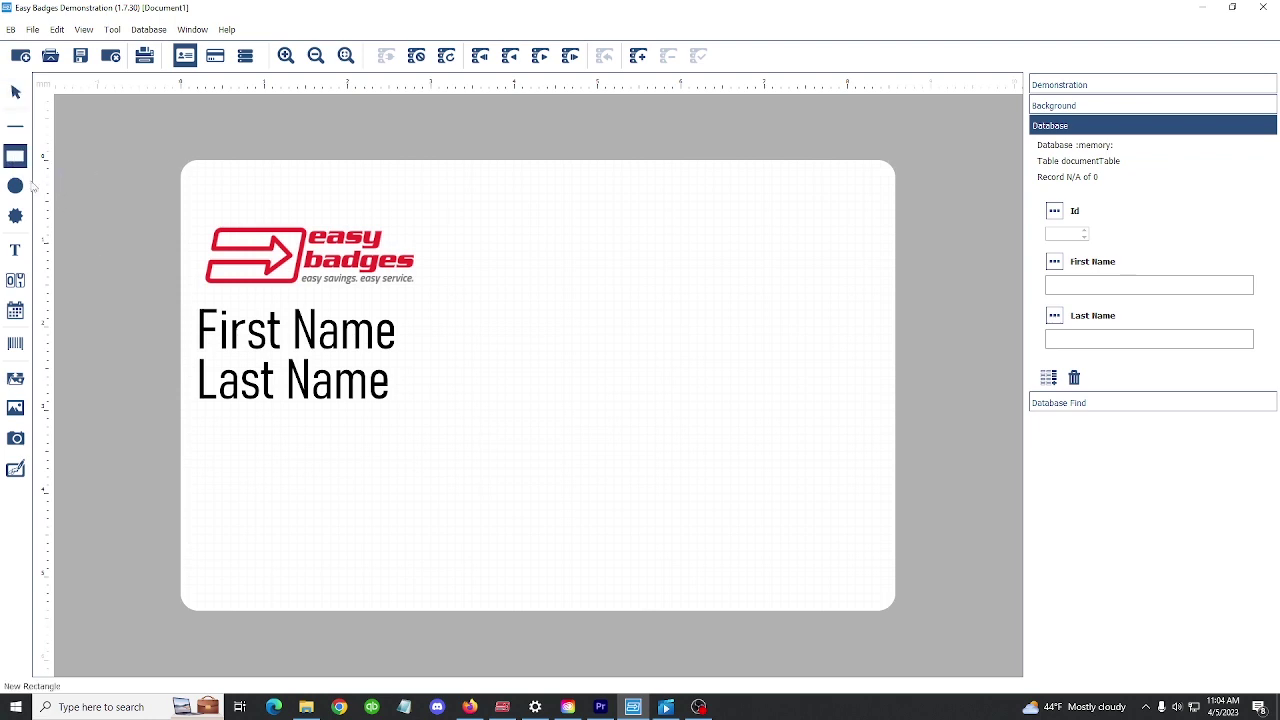
pyautogui.moveTo(182, 428); pyautogui.dragTo(906, 456)
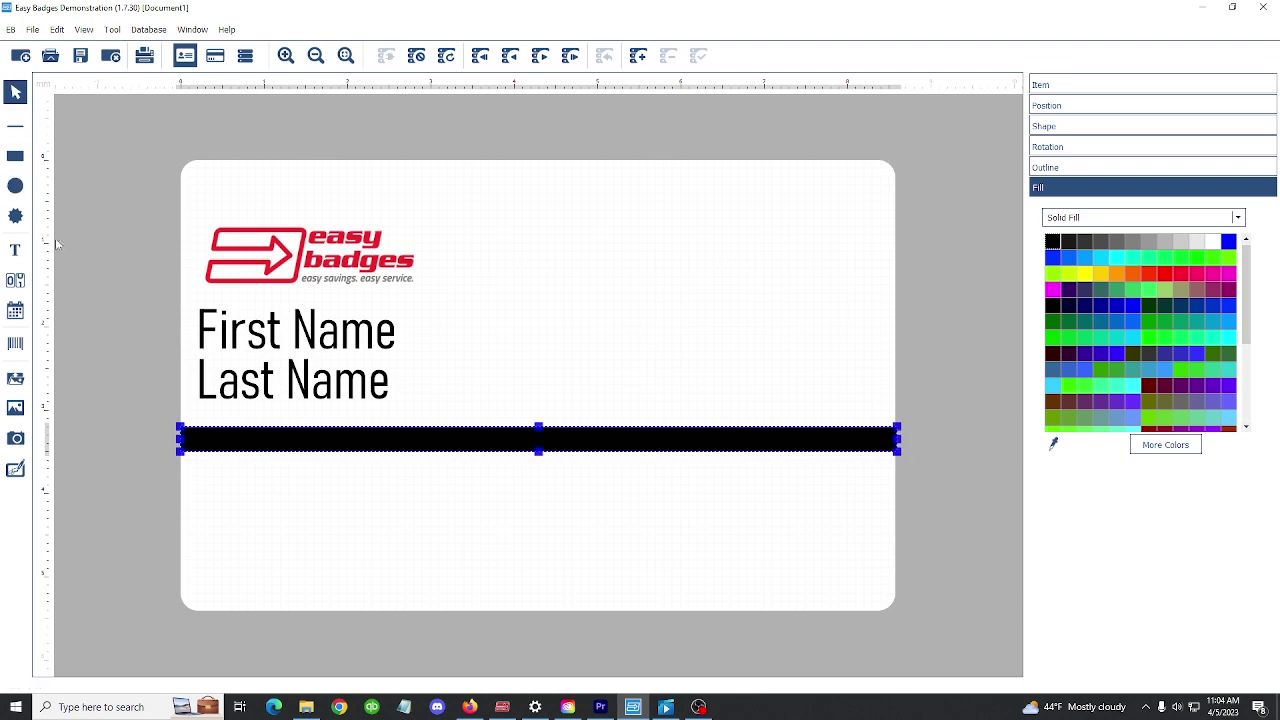
pyautogui.click(15, 378)
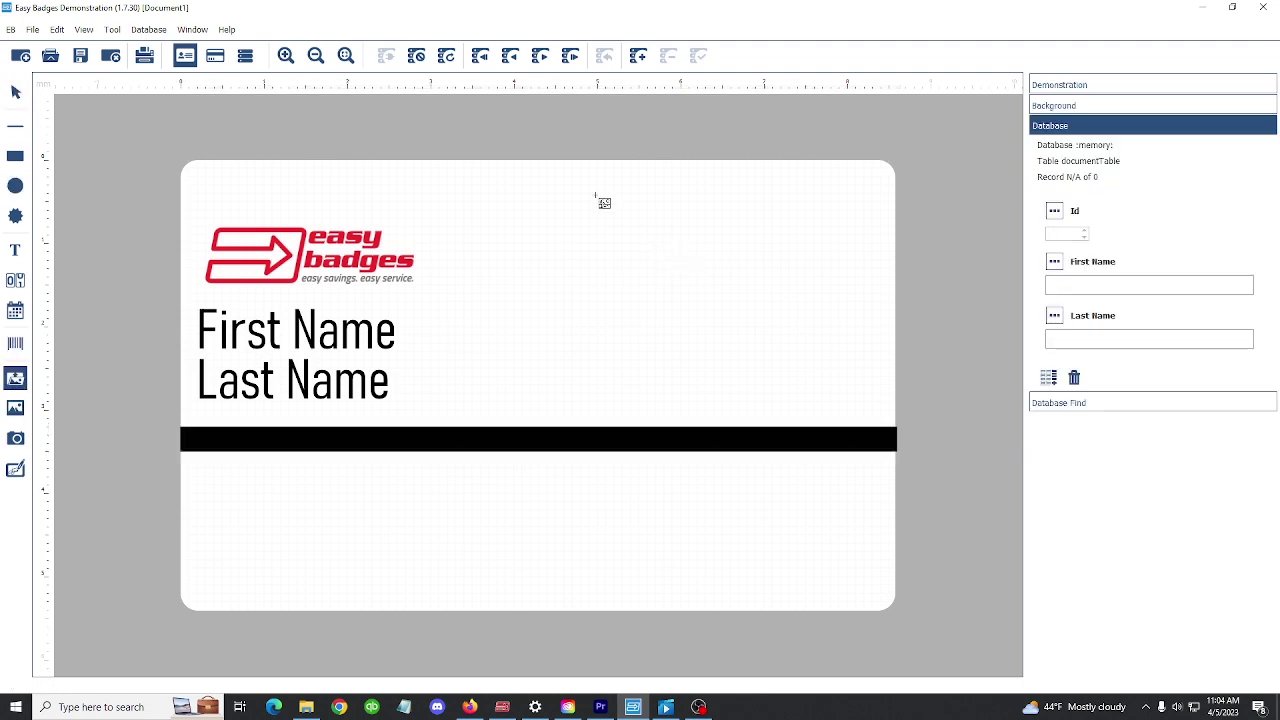
pyautogui.moveTo(595, 196)
pyautogui.mouseDown()
pyautogui.moveTo(786, 343)
pyautogui.moveTo(847, 409)
pyautogui.mouseUp()
pyautogui.click(15, 343)
pyautogui.moveTo(197, 485)
pyautogui.mouseDown()
pyautogui.moveTo(914, 586)
pyautogui.moveTo(886, 603)
pyautogui.moveTo(891, 617)
pyautogui.mouseUp()
pyautogui.press('Escape')
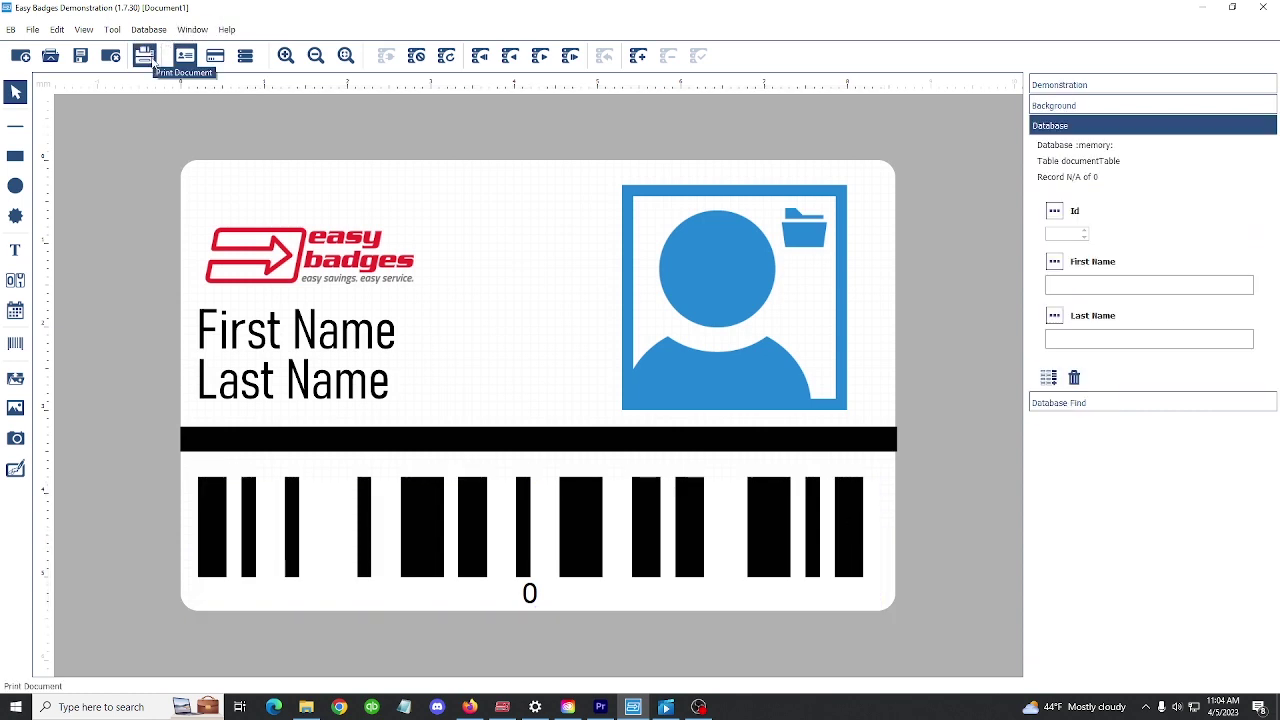
# In the print settings, choose the HDP5000 Card Printer and enable Print Back.
pyautogui.click(152, 62)
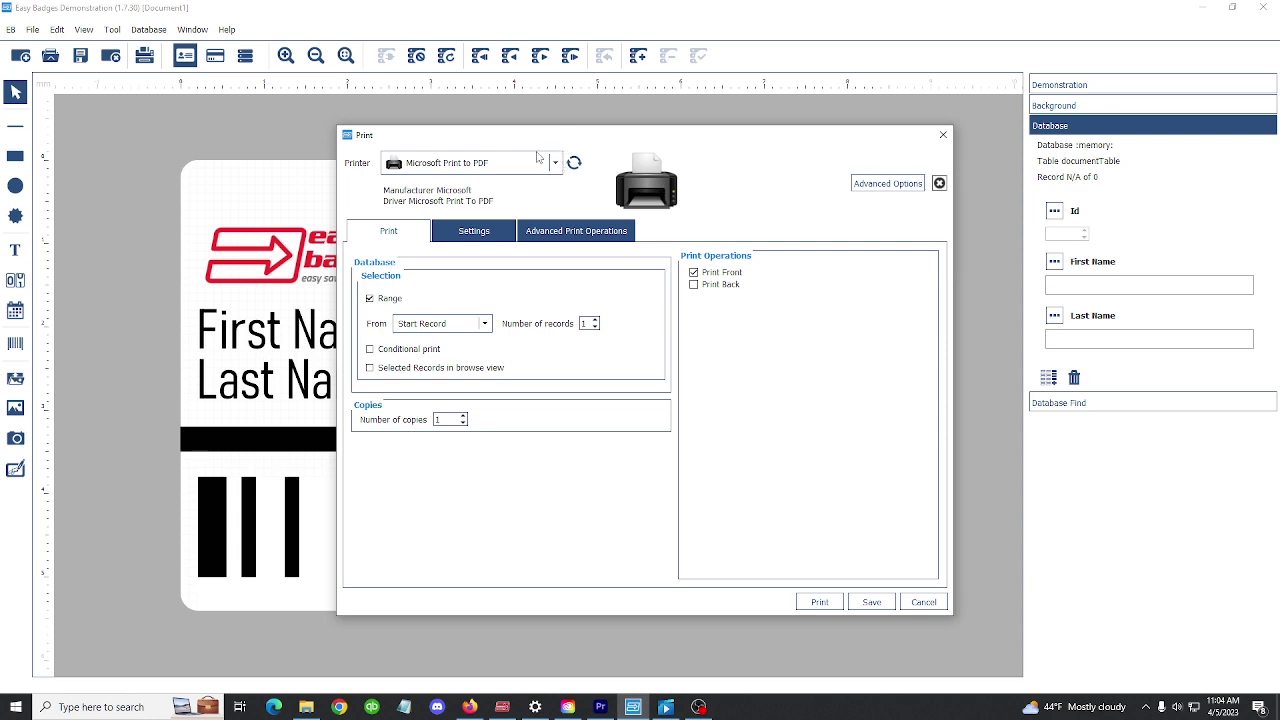
pyautogui.click(505, 161)
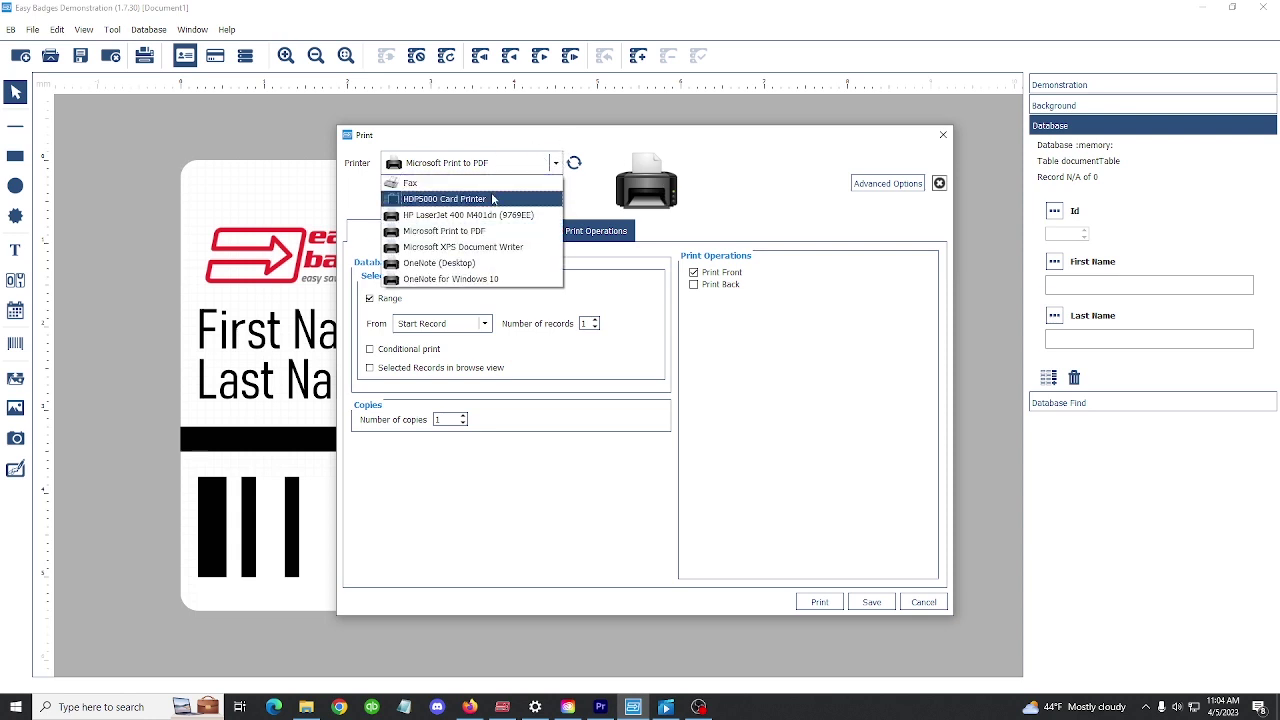
pyautogui.click(490, 199)
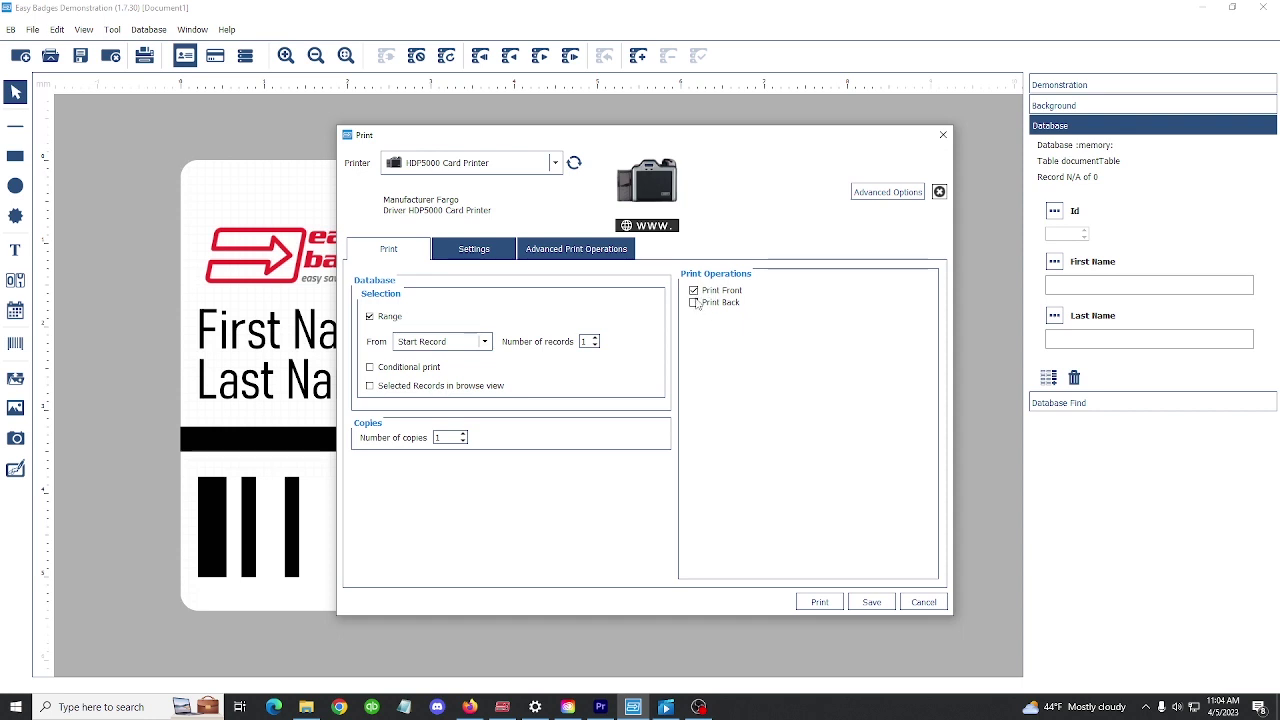
pyautogui.click(694, 303)
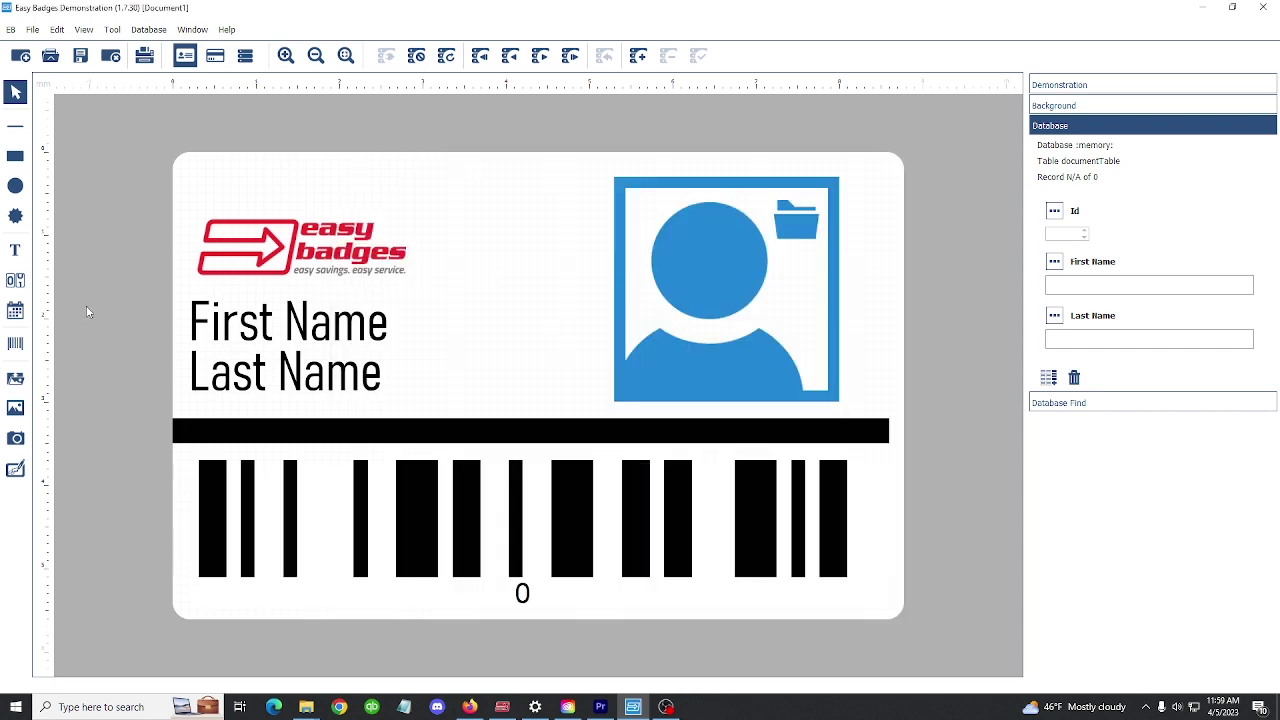
# Select the Last Name text box on the finished badge.
pyautogui.click(265, 322)
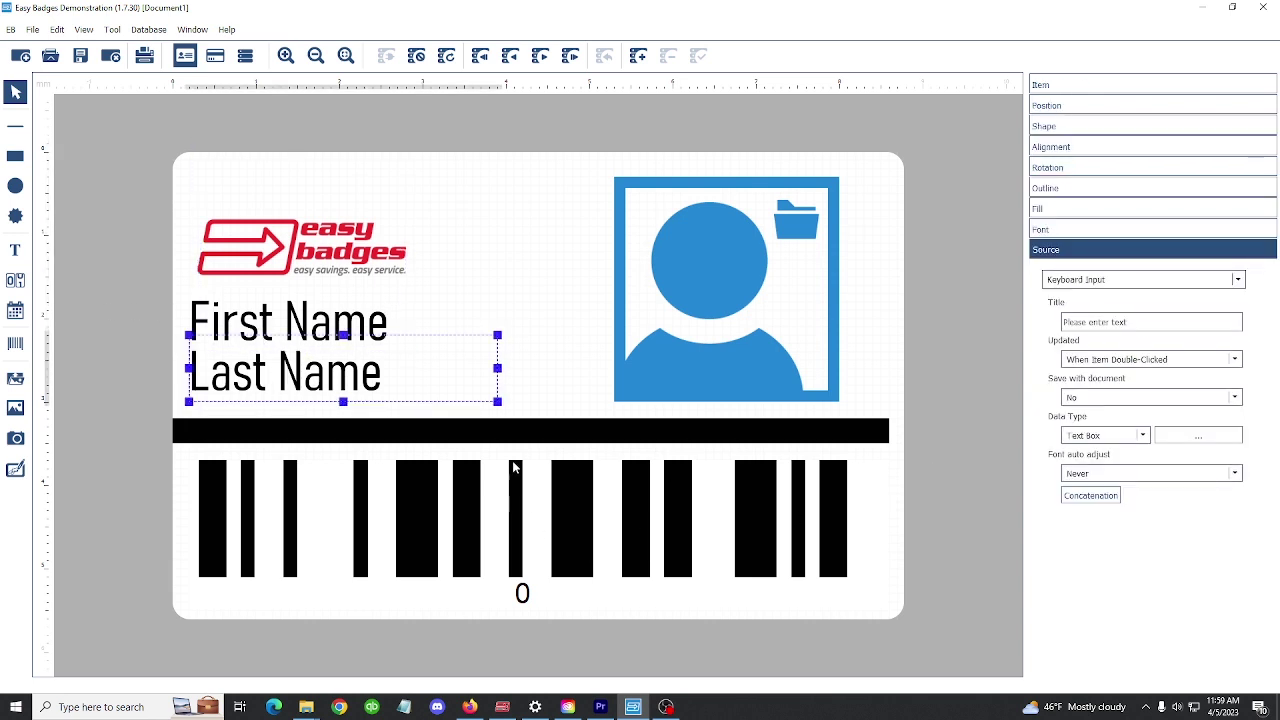